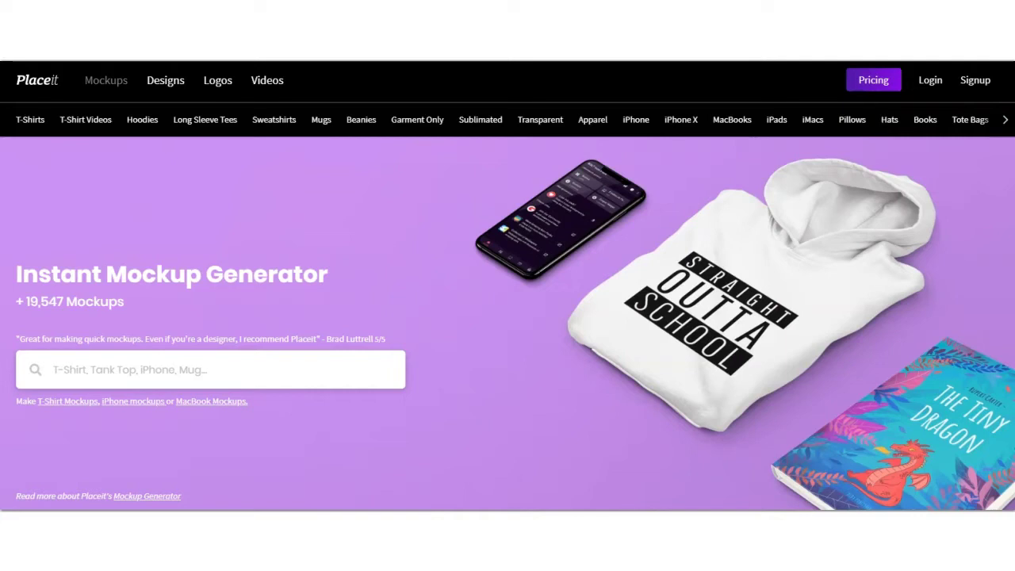
Browse the mixed mockup gallery to examine the available templates for apparel, phone cases, cups and books
{"action": "scroll", "coordinate": [507, 325], "scroll_direction": "down", "scroll_amount": 6}
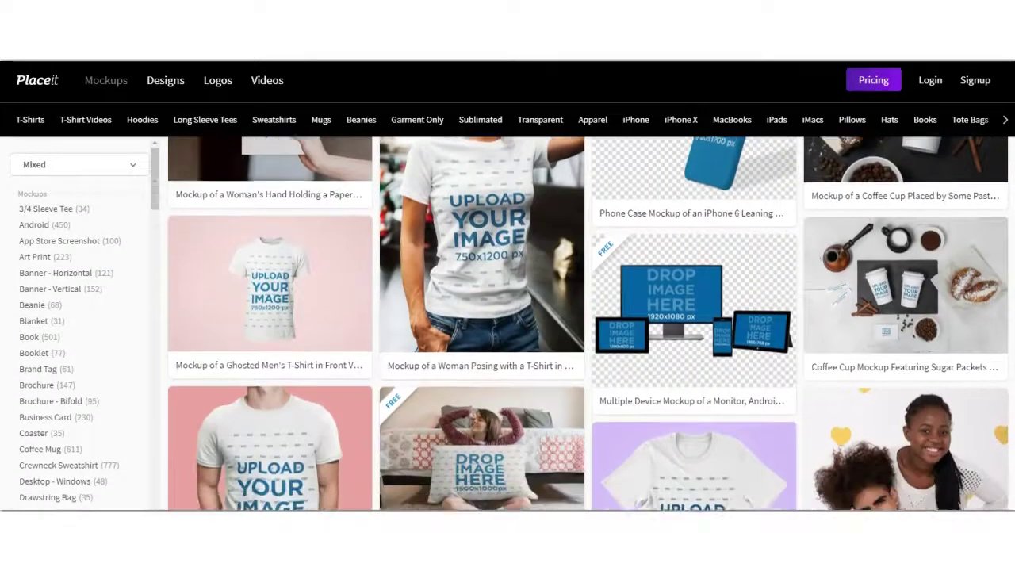
{"action": "scroll", "coordinate": [508, 325], "scroll_direction": "up", "scroll_amount": 5}
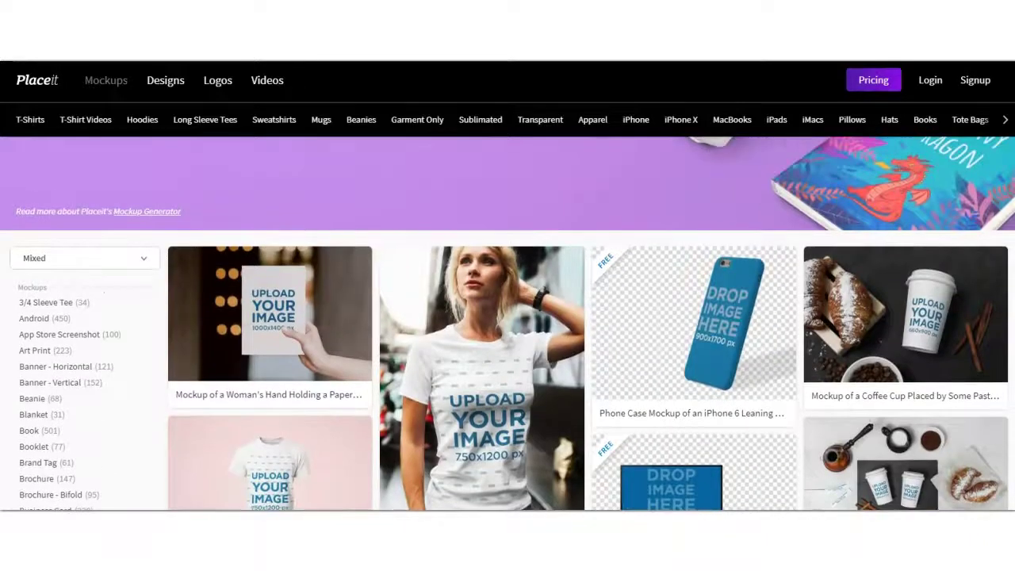
{"action": "scroll", "coordinate": [508, 325], "scroll_direction": "down", "scroll_amount": 1}
{"action": "scroll", "coordinate": [1010, 138], "scroll_direction": "down", "scroll_amount": 5}
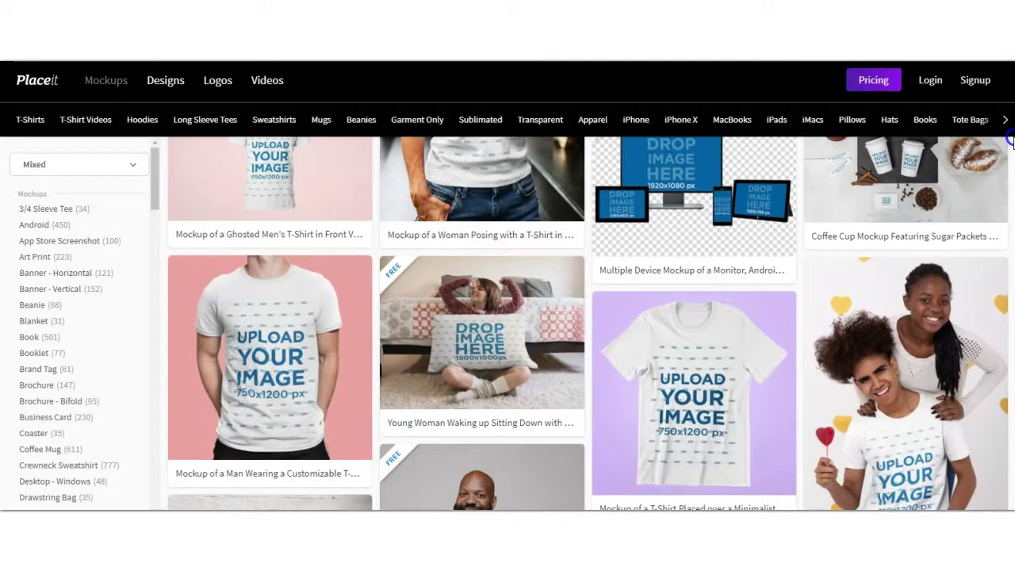
{"action": "scroll", "coordinate": [1010, 139], "scroll_direction": "down", "scroll_amount": 3}
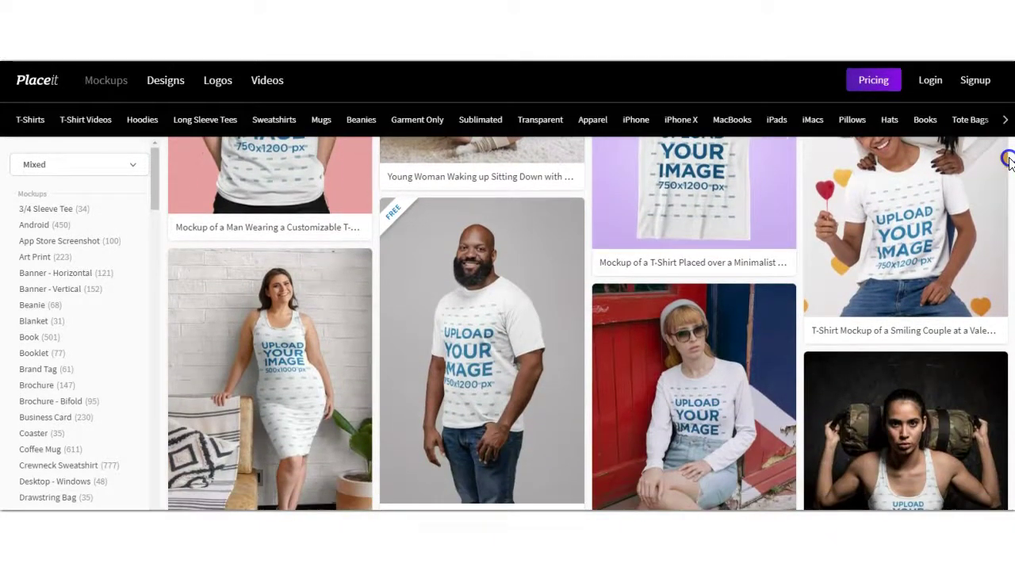
{"action": "scroll", "coordinate": [1009, 161], "scroll_direction": "down", "scroll_amount": 3}
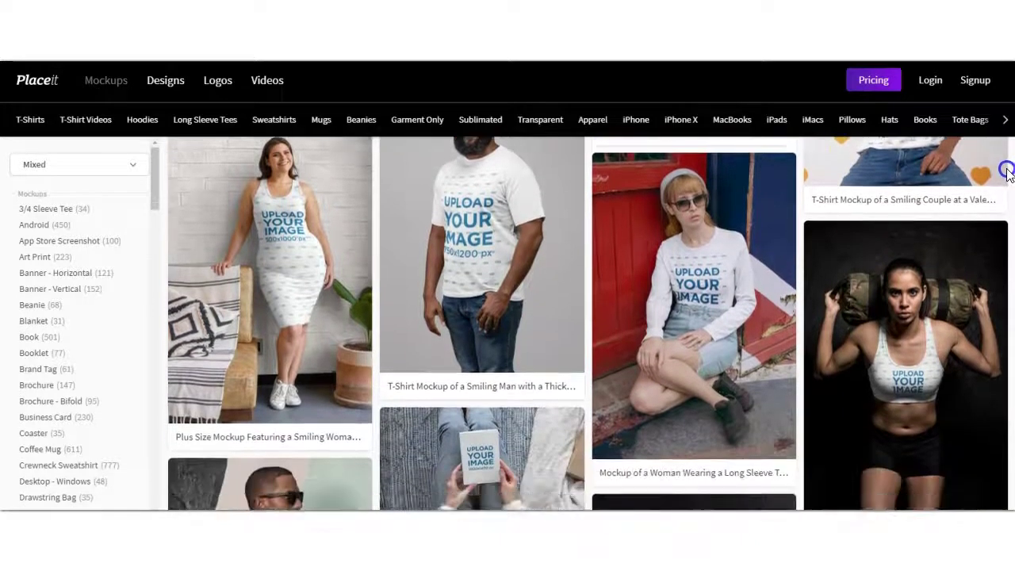
{"action": "left_click_drag", "start_coordinate": [1007, 173], "coordinate": [1005, 179]}
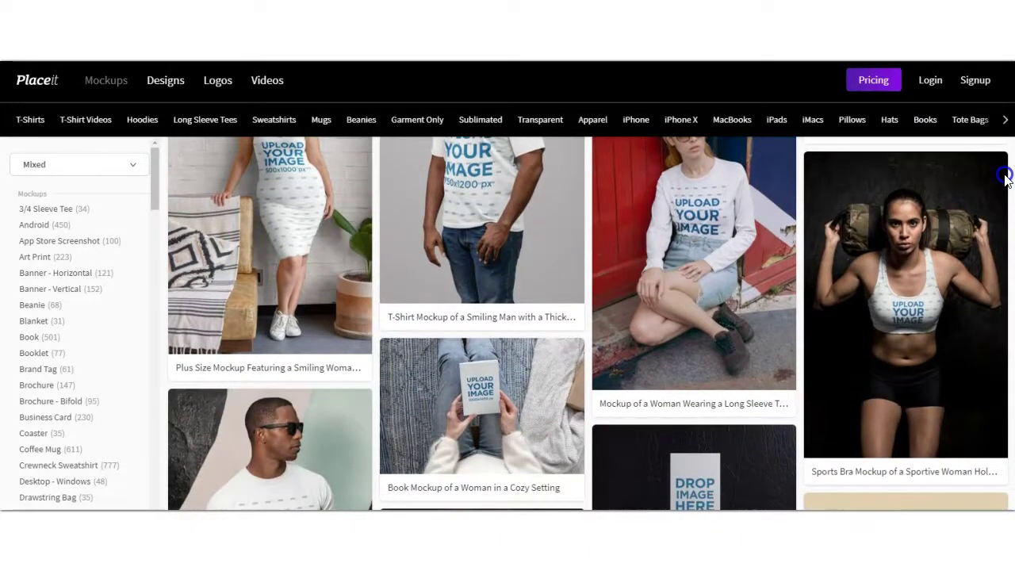
{"action": "scroll", "coordinate": [1004, 176], "scroll_direction": "up", "scroll_amount": 4}
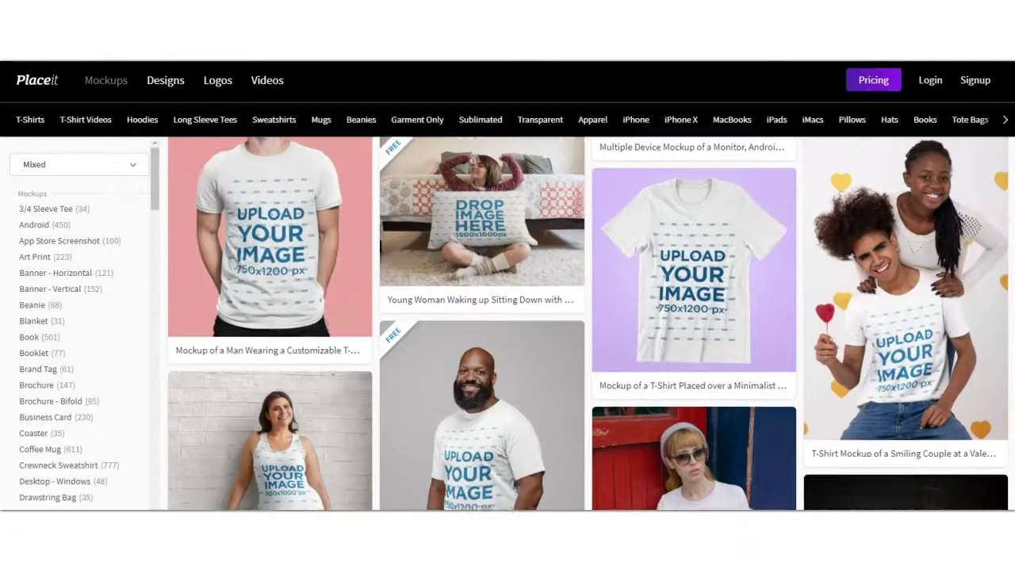
{"action": "scroll", "coordinate": [535, 324], "scroll_direction": "up", "scroll_amount": 8}
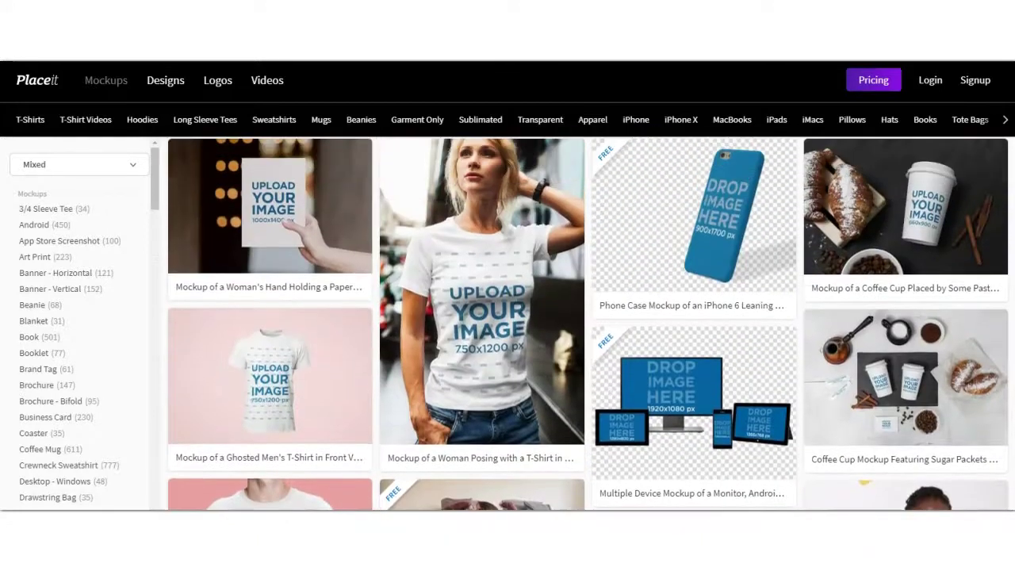
Search the mockup library for "chips" using the suggested search term
{"action": "scroll", "coordinate": [507, 325], "scroll_direction": "up", "scroll_amount": 2}
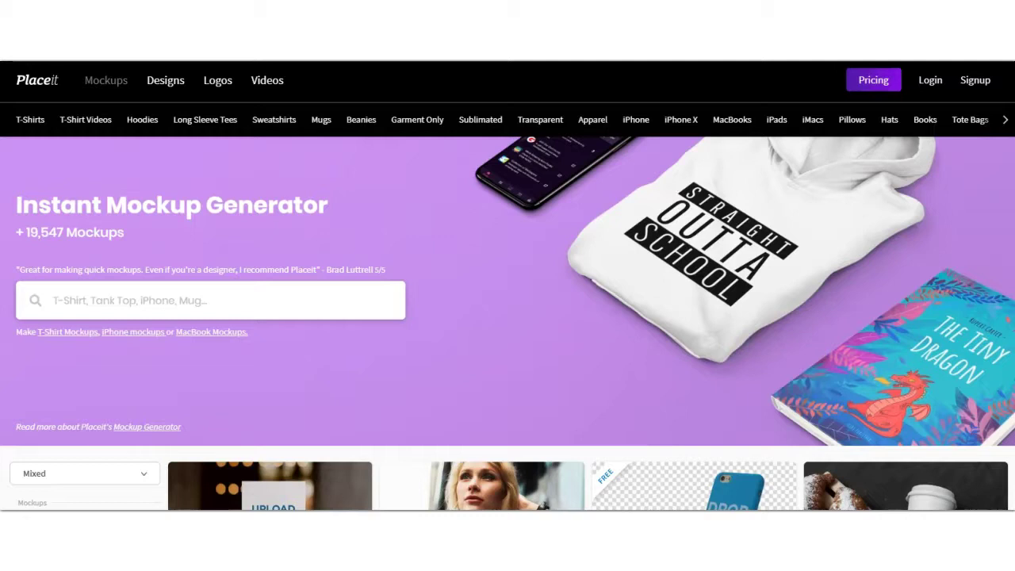
{"action": "left_click", "coordinate": [230, 304]}
{"action": "type", "text": "CHIP"}
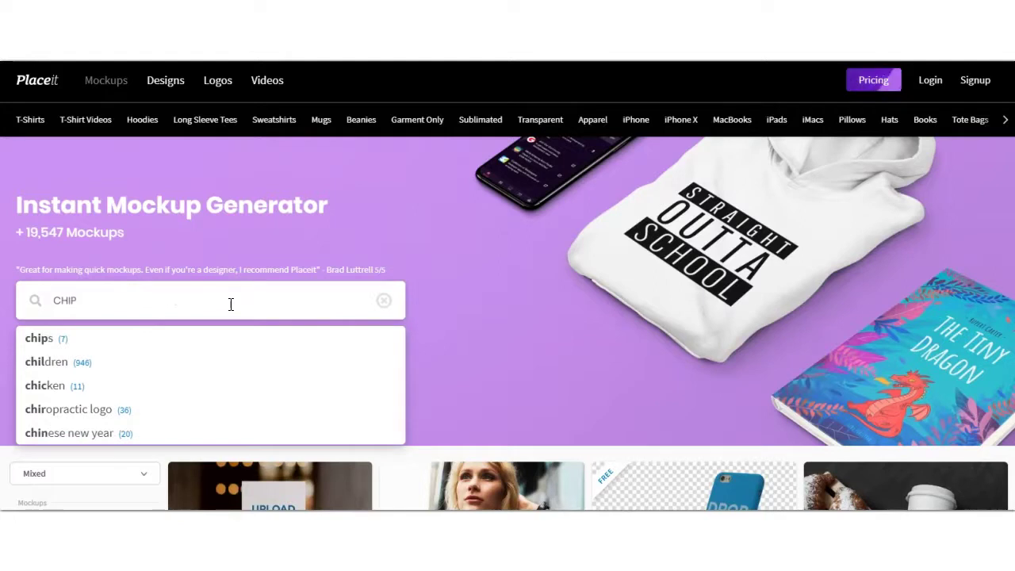
{"action": "left_click", "coordinate": [64, 341]}
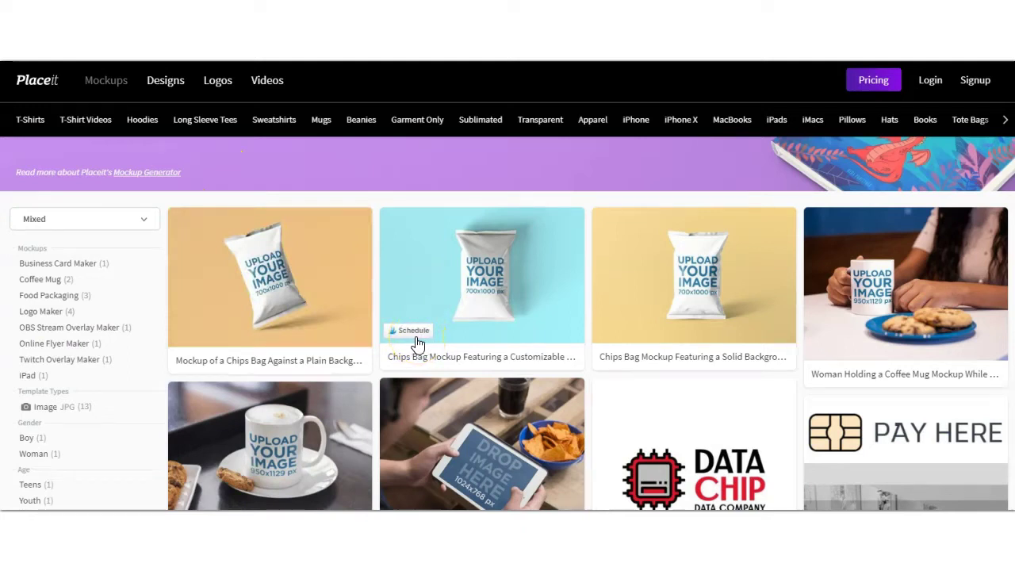
Preview the three chips bag templates and open the Chips Bag Mockup Featuring a Solid Background
{"action": "left_click", "coordinate": [269, 292]}
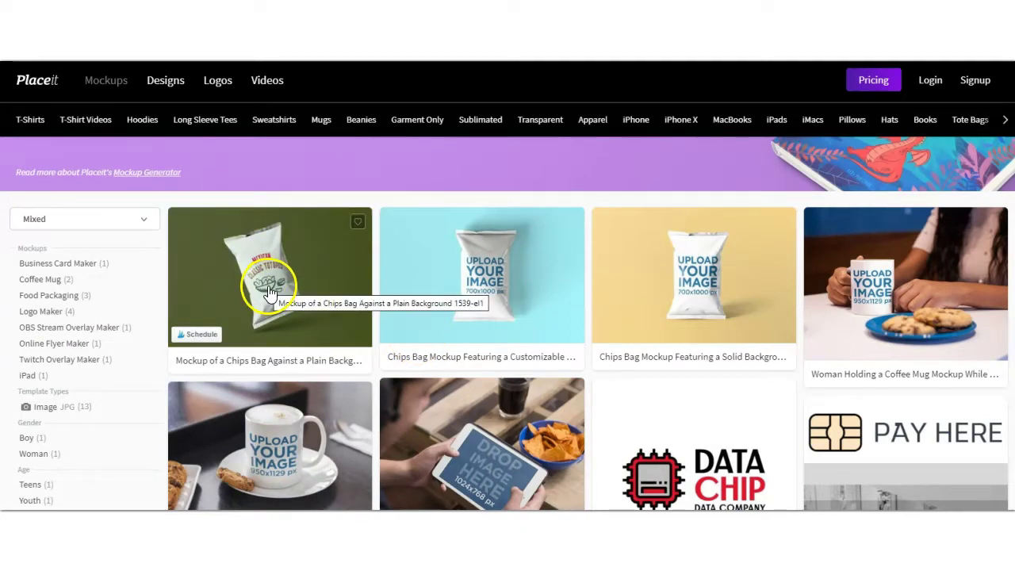
{"action": "left_click", "coordinate": [440, 292]}
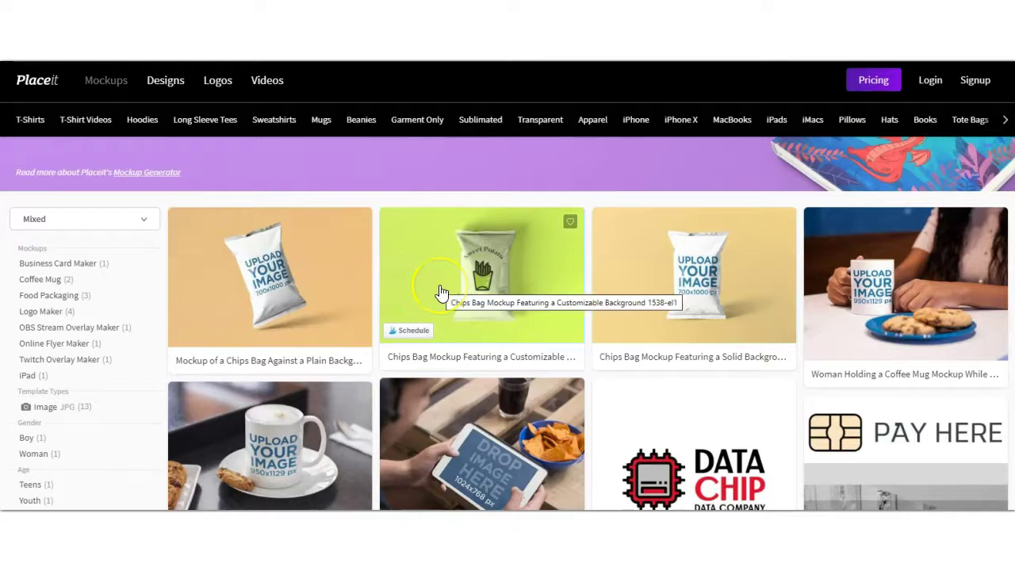
{"action": "left_click", "coordinate": [696, 280]}
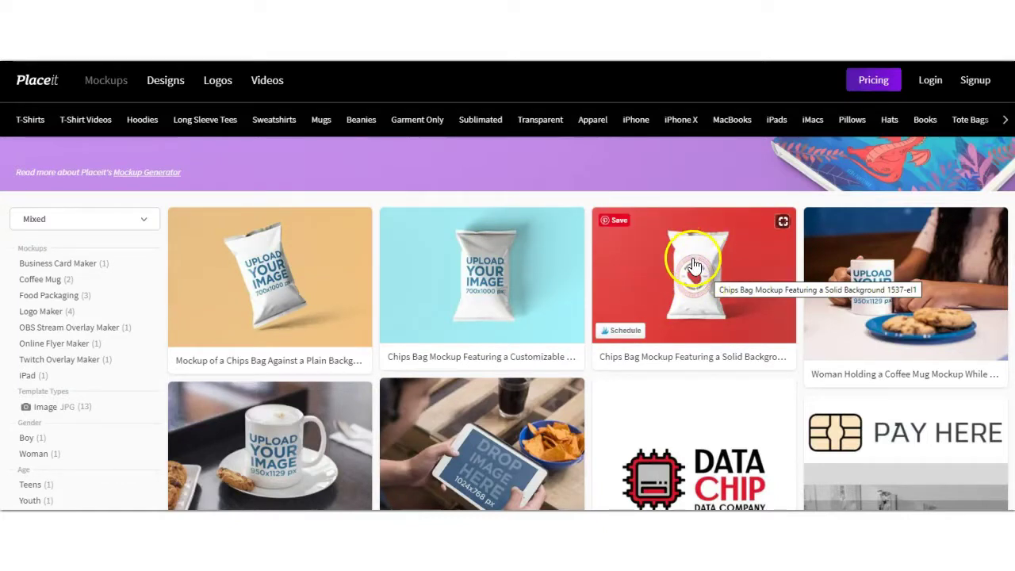
{"action": "left_click", "coordinate": [693, 265]}
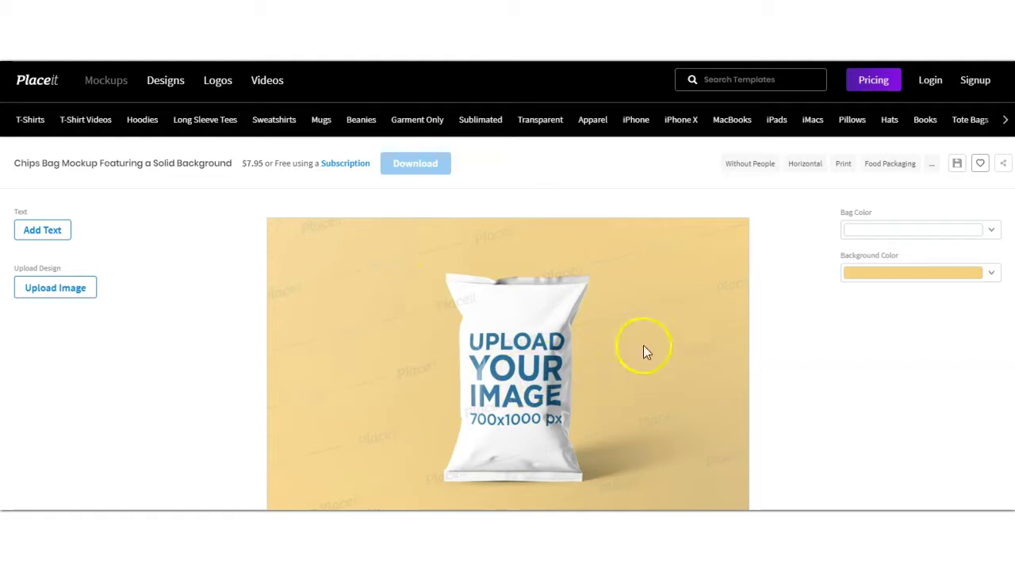
Set the mockup's background color to light blue
{"action": "left_click", "coordinate": [994, 279]}
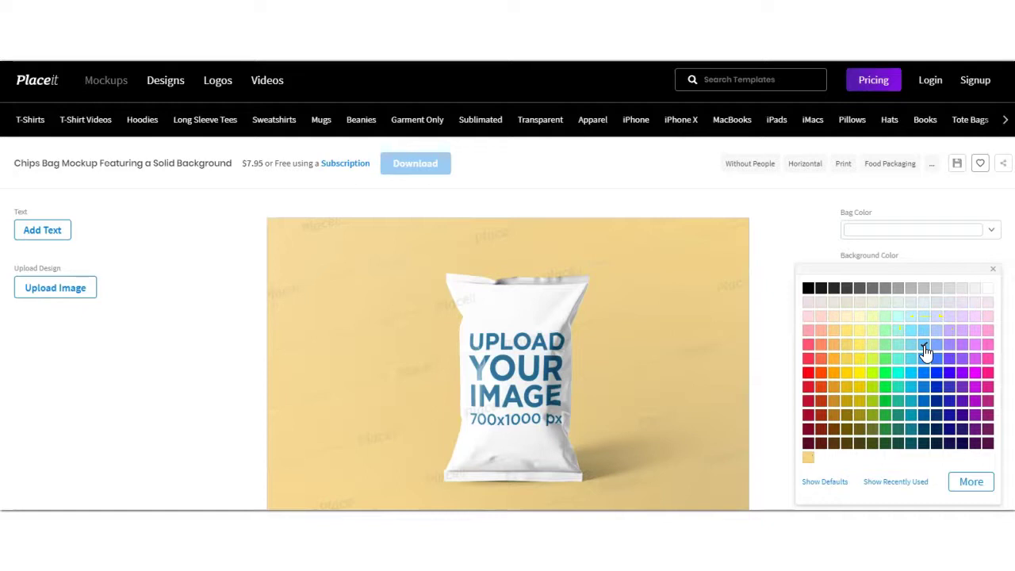
{"action": "left_click", "coordinate": [913, 227]}
Try black as the bag color and return it to white
{"action": "left_click", "coordinate": [993, 232]}
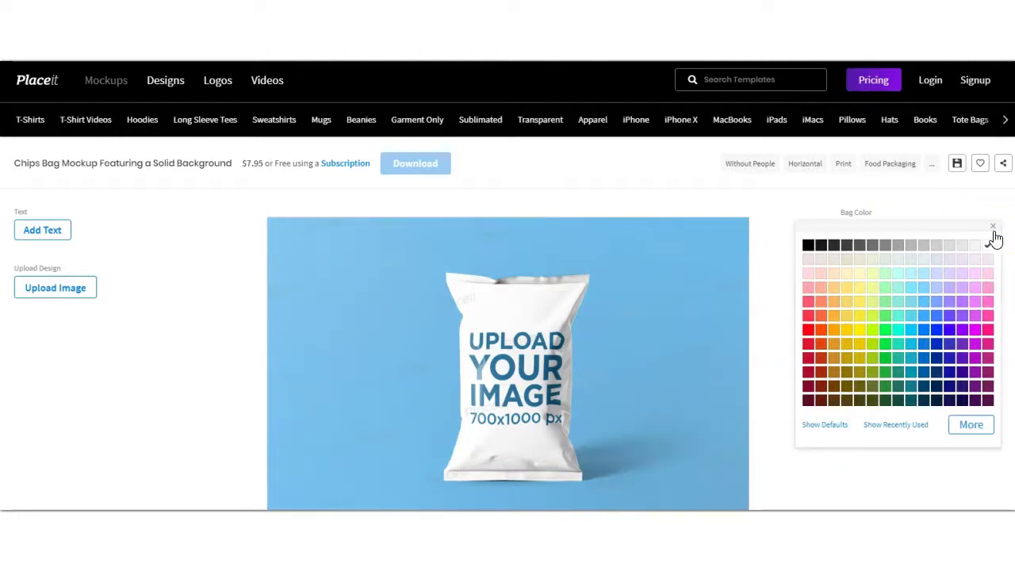
{"action": "left_click", "coordinate": [808, 249]}
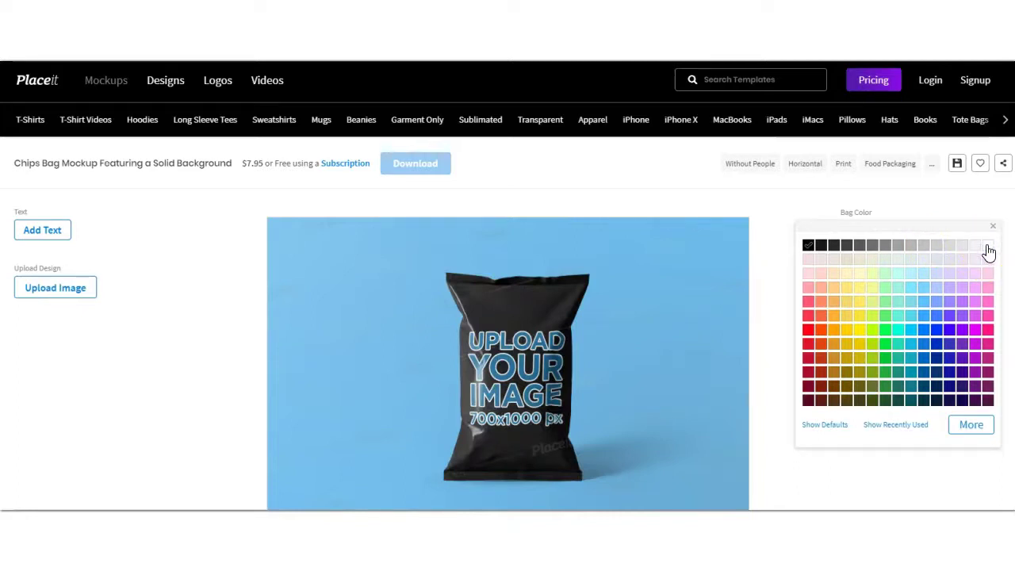
{"action": "left_click", "coordinate": [988, 247]}
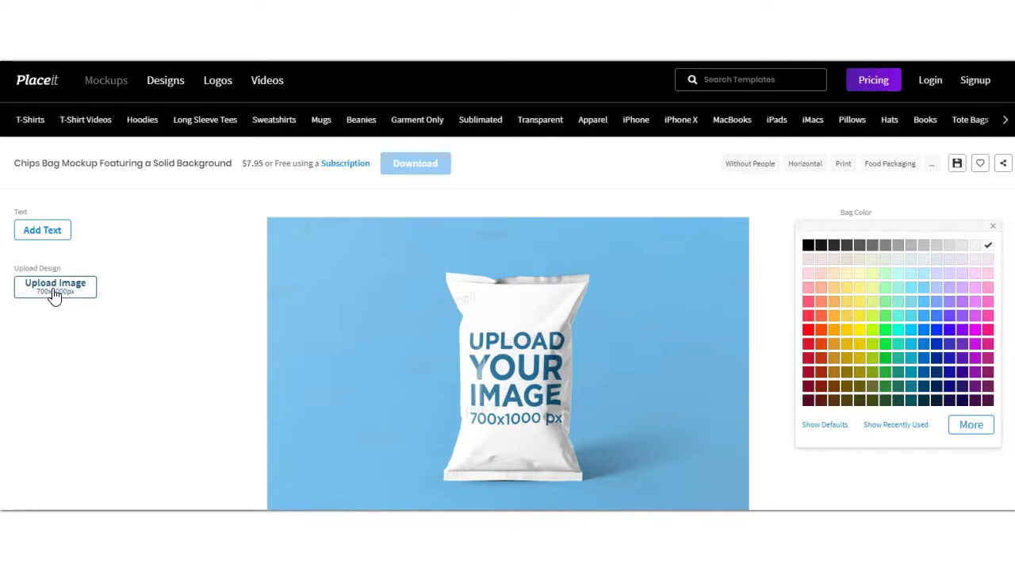
Upload the three-girl wrapper design, enlarge it so its front panel fills the crop frame, apply the crop and start the mockup download
{"action": "left_click", "coordinate": [2, 465]}
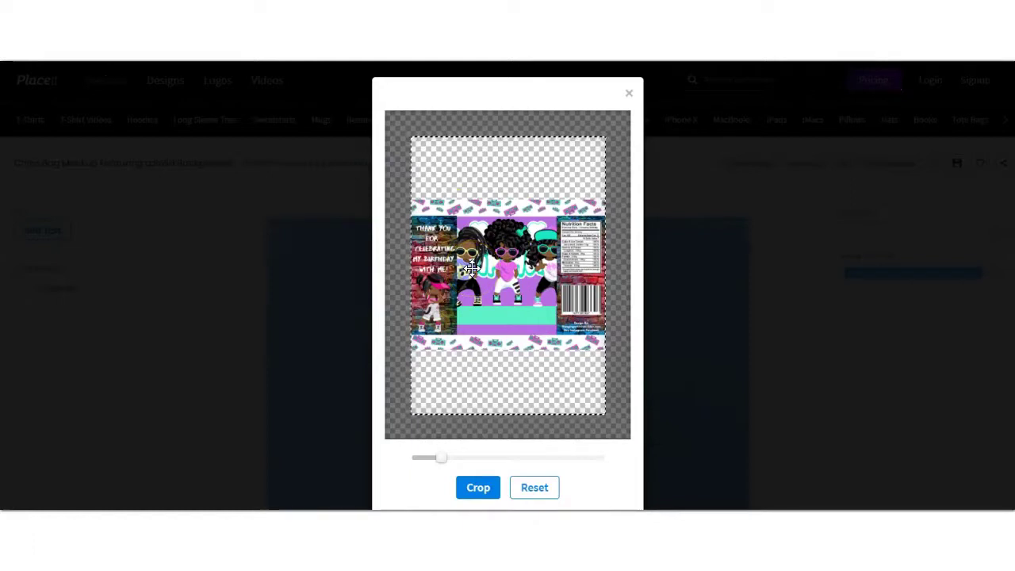
{"action": "left_click_drag", "start_coordinate": [460, 460], "coordinate": [438, 460]}
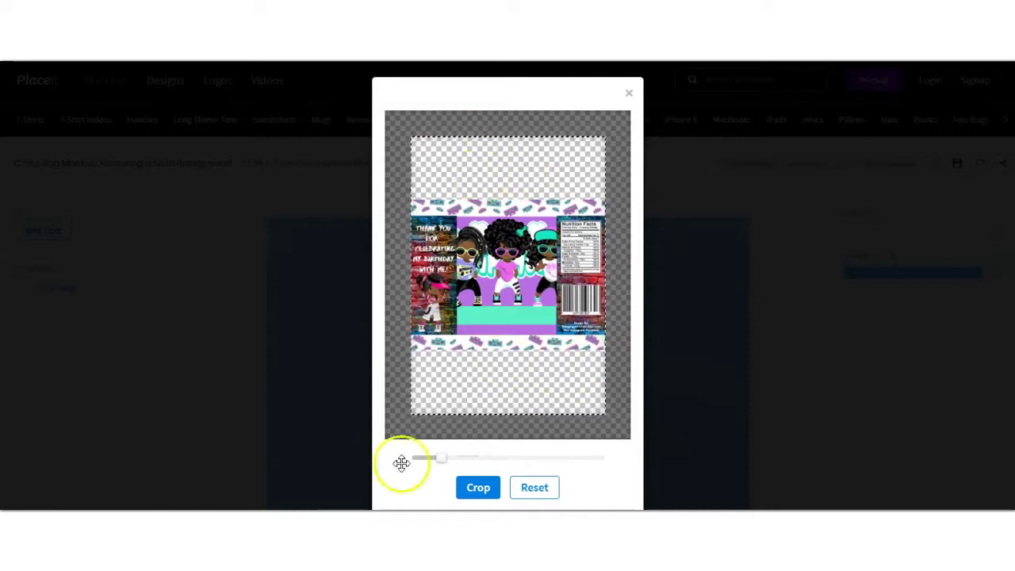
{"action": "left_click_drag", "start_coordinate": [444, 457], "coordinate": [480, 469]}
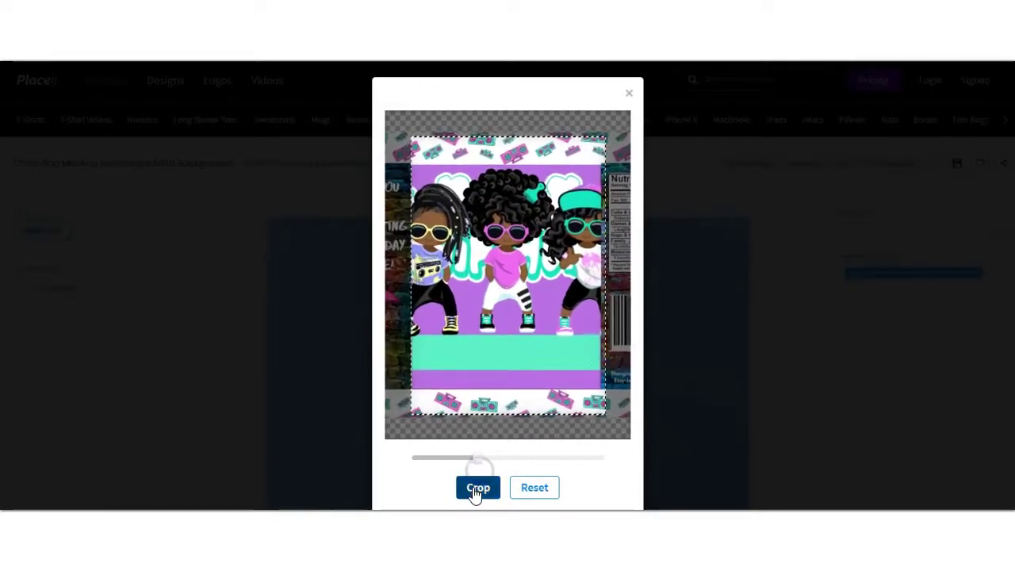
{"action": "left_click", "coordinate": [475, 488]}
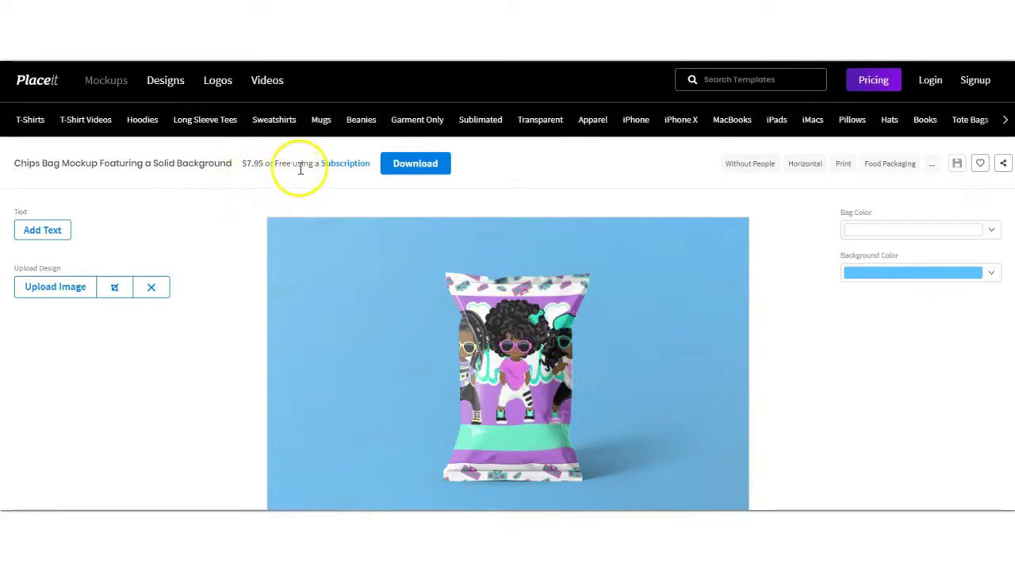
{"action": "left_click", "coordinate": [429, 171]}
Upload the back-panel design with the thank-you message and nutrition facts, enlarge and center it to fill the crop frame, and crop it
{"action": "left_click", "coordinate": [355, 428]}
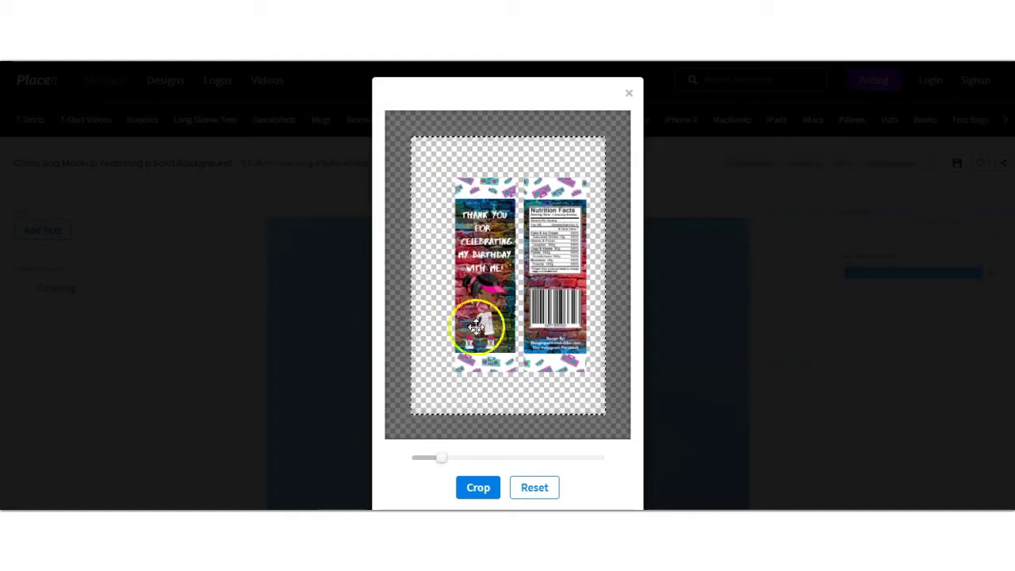
{"action": "left_click_drag", "start_coordinate": [438, 459], "coordinate": [460, 460]}
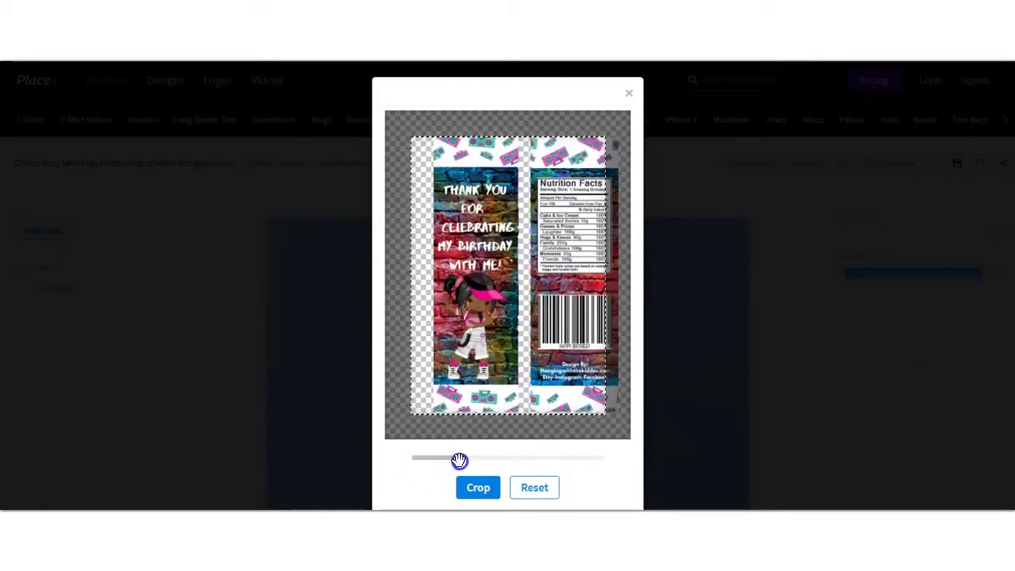
{"action": "left_click_drag", "start_coordinate": [564, 287], "coordinate": [540, 282]}
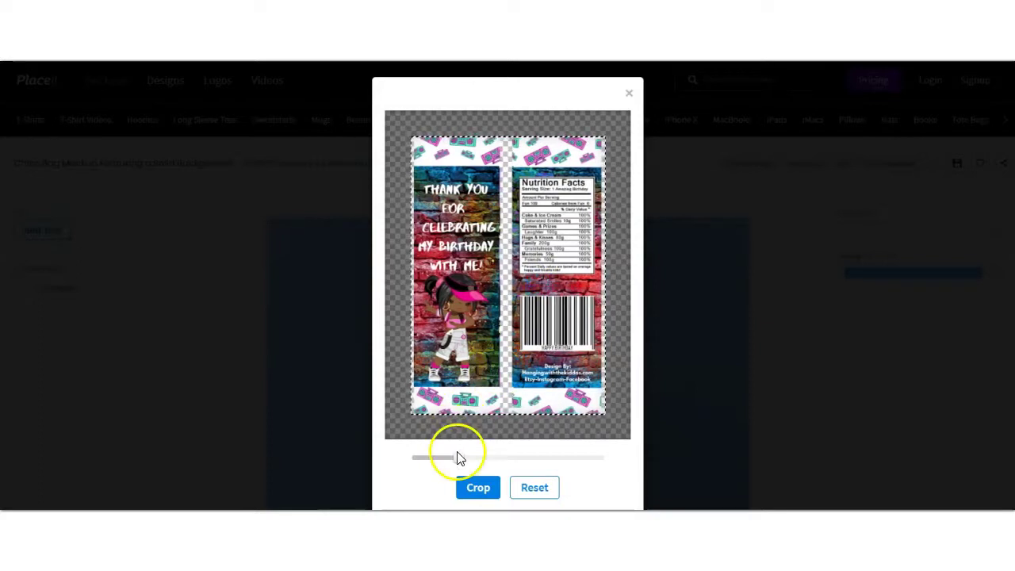
{"action": "left_click_drag", "start_coordinate": [458, 453], "coordinate": [465, 458]}
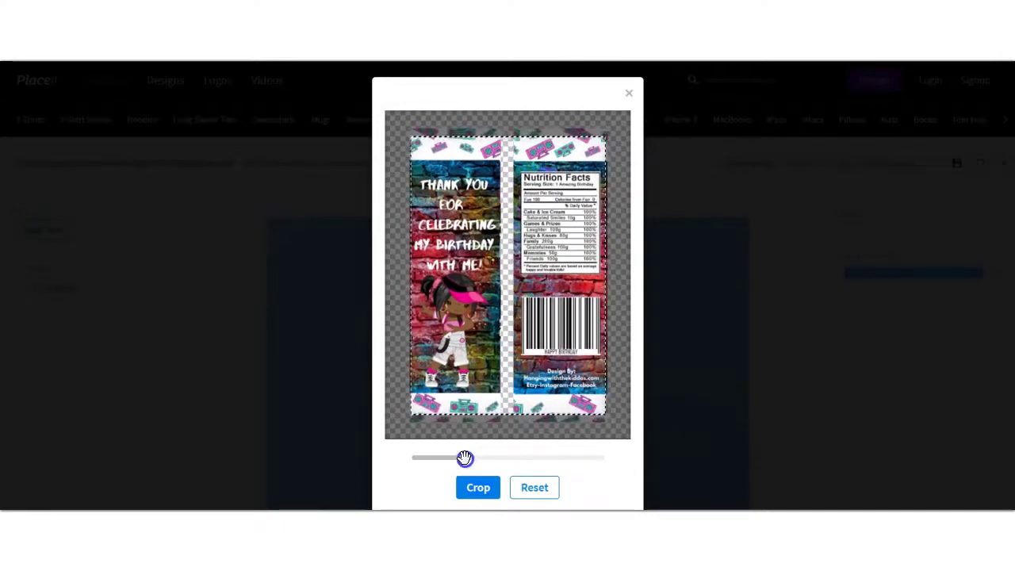
{"action": "left_click", "coordinate": [473, 489]}
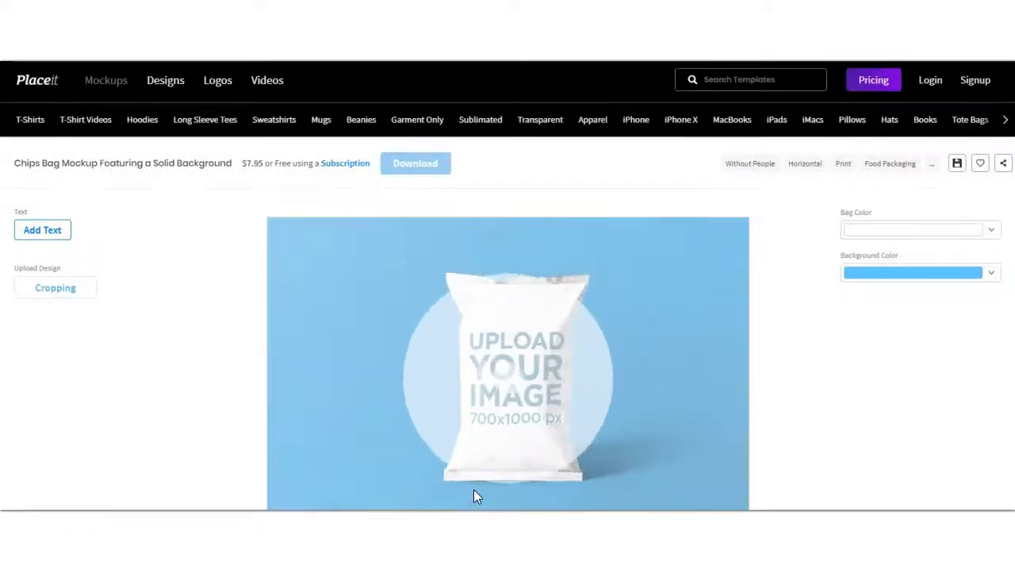